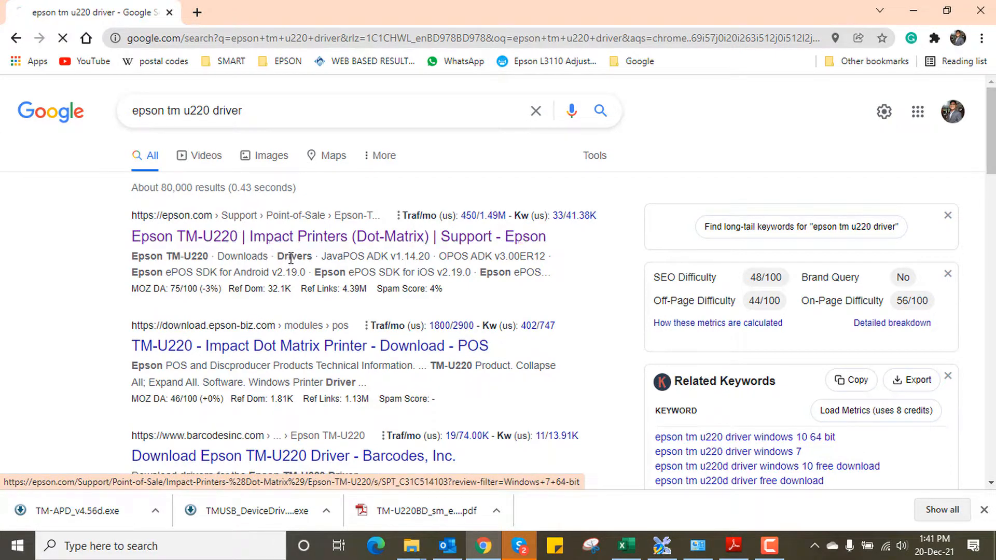
Open Epson's TM-U220 support page from the search results and go to its downloads section
click(268, 243)
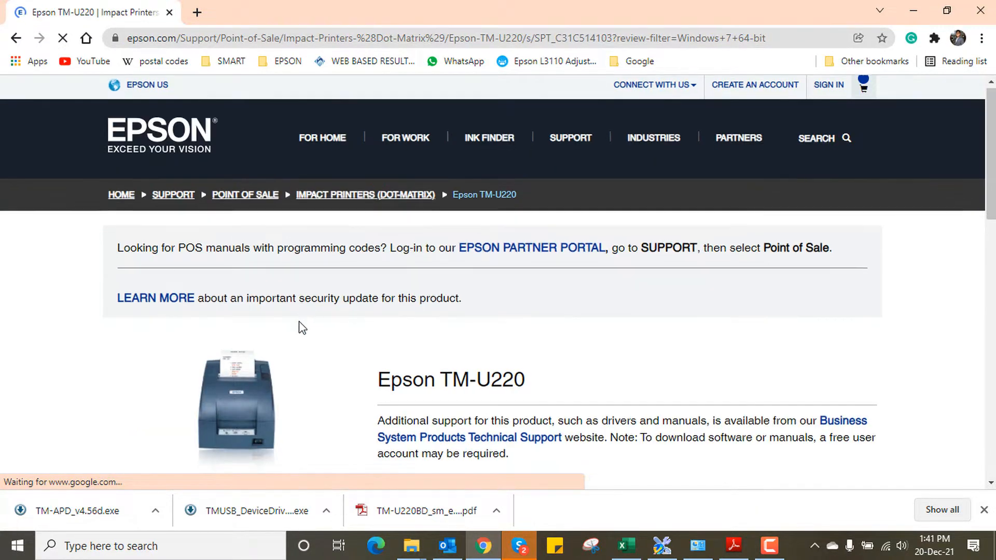
scroll(280, 260, down, 3)
scroll(268, 280, down, 3)
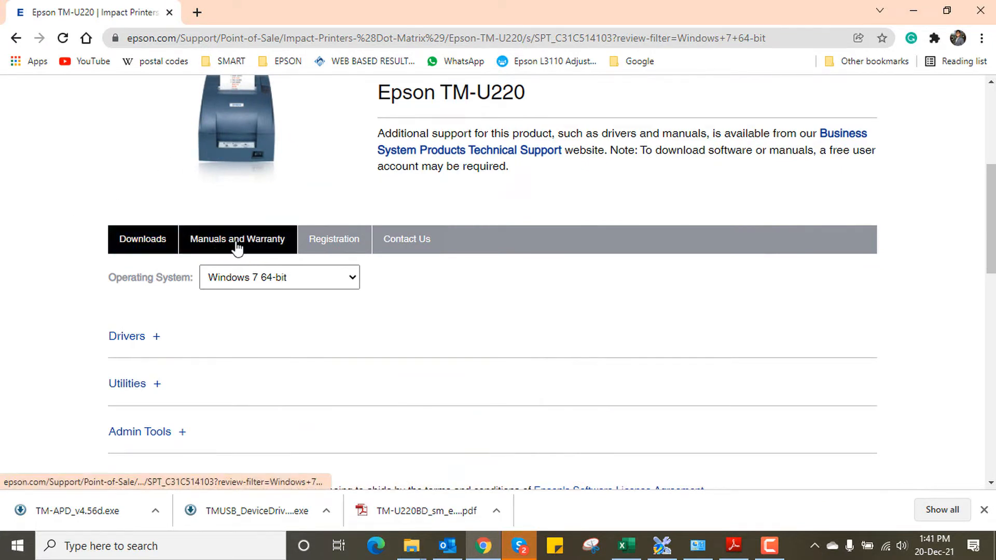
scroll(196, 237, down, 2)
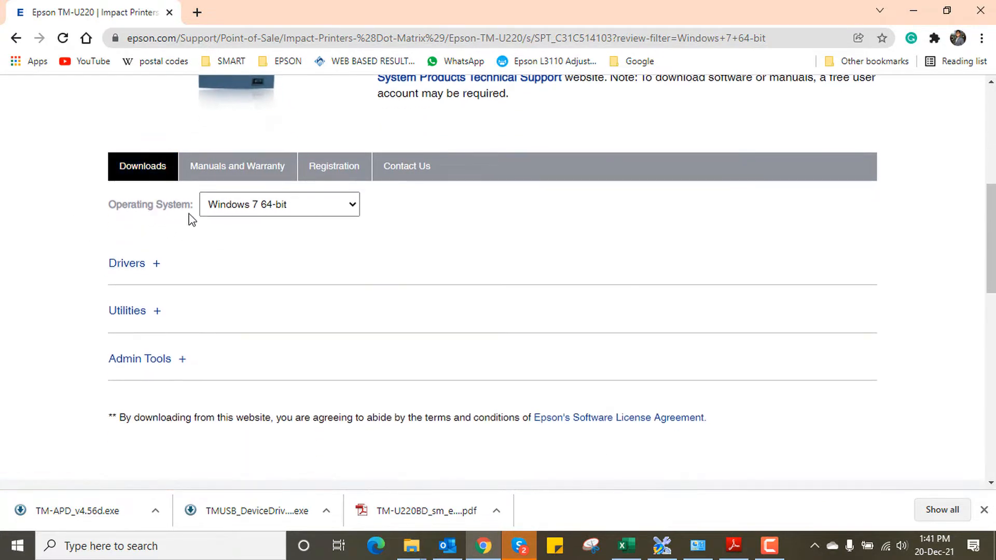
Choose Windows 10 64-bit as the operating system and expand the list of drivers
click(298, 207)
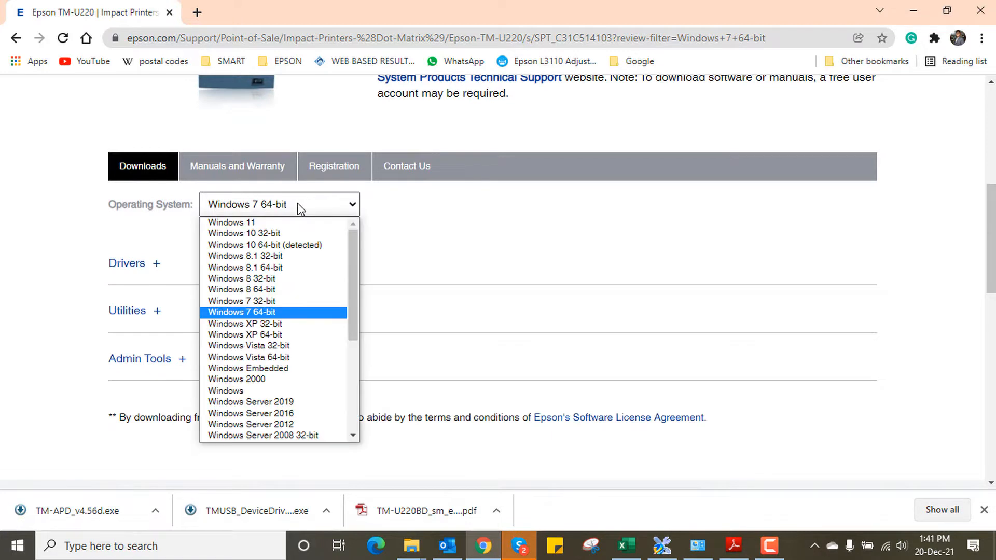
click(297, 246)
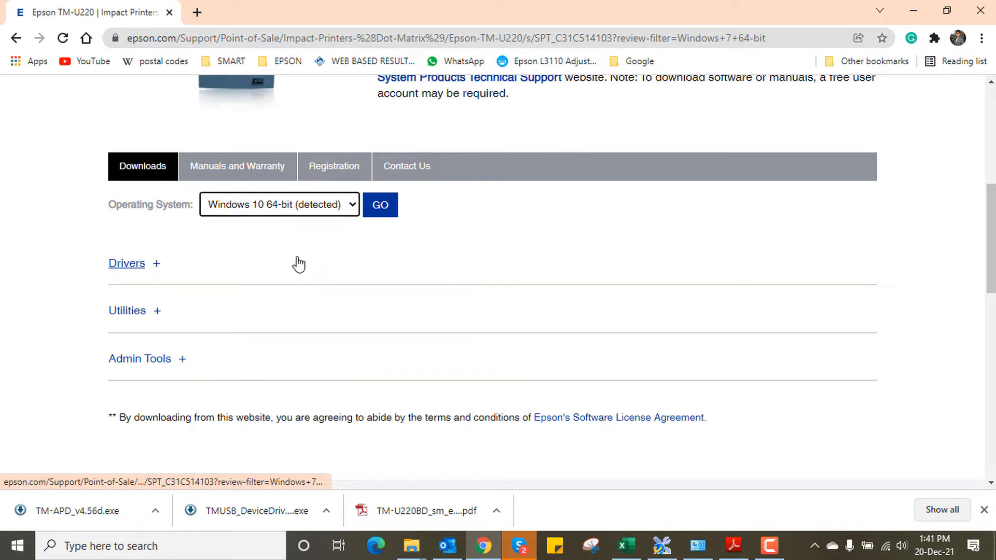
click(133, 267)
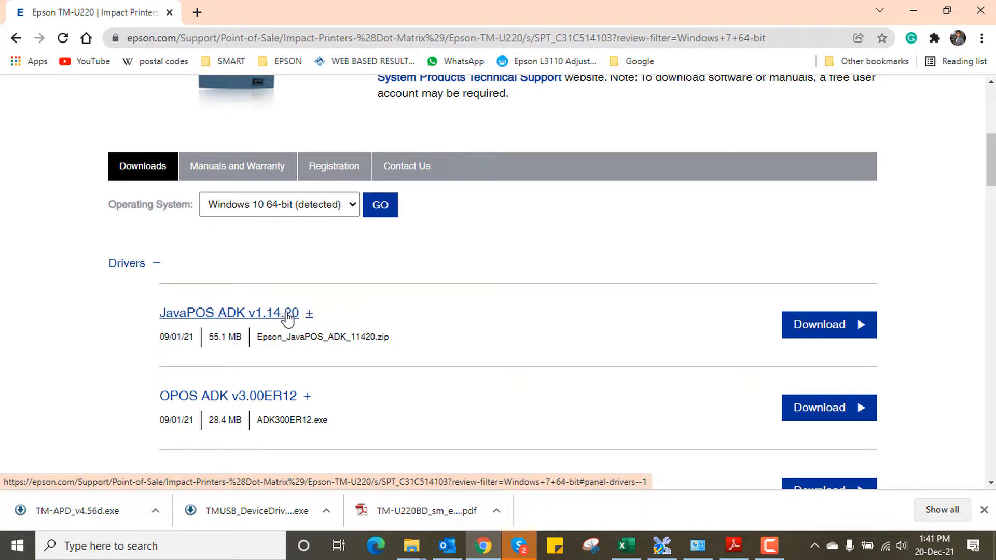
Find Advanced Printer Driver v4.56b in the drivers list and download its TM-APD_v4.56d.exe file
scroll(299, 323, down, 1)
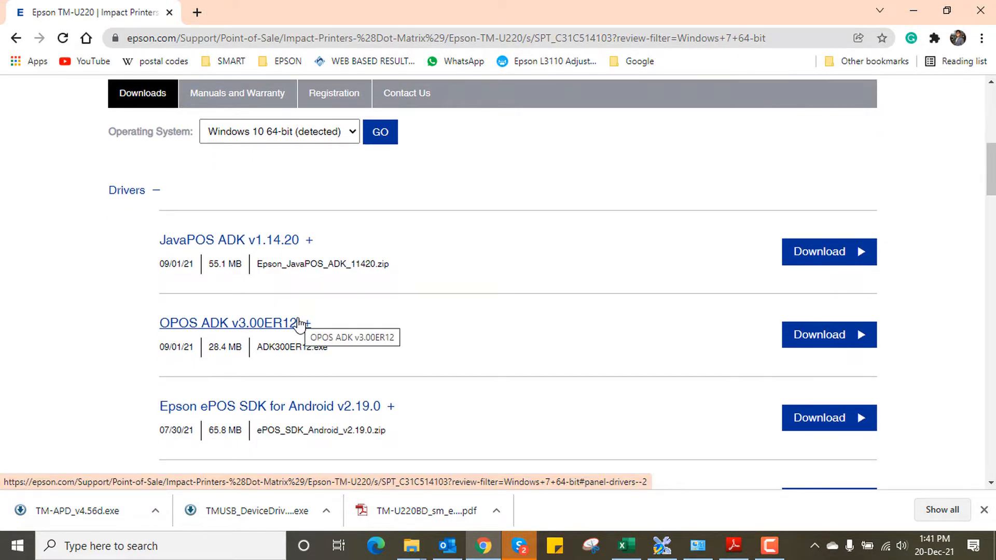
scroll(298, 323, down, 1)
scroll(298, 322, down, 1)
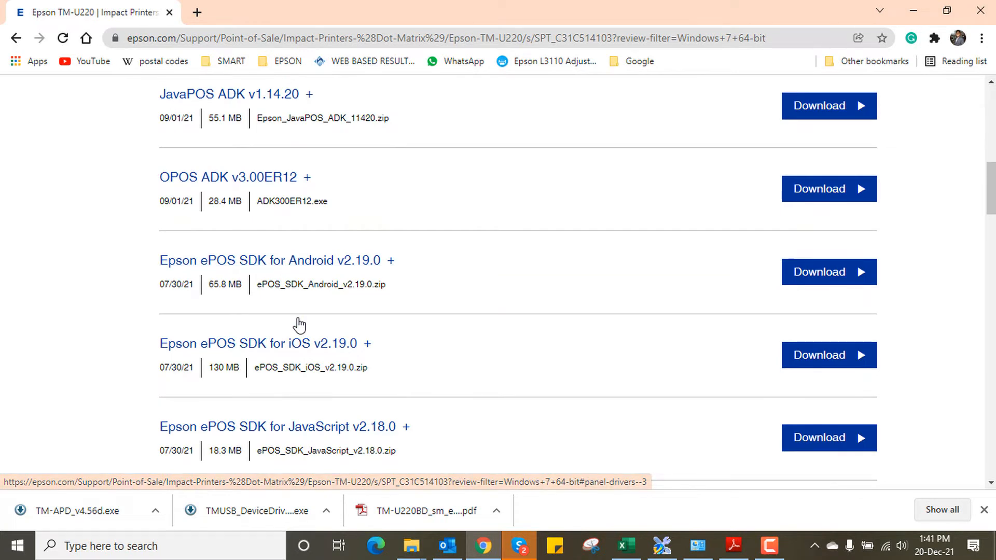
scroll(299, 323, down, 1)
scroll(298, 322, down, 6)
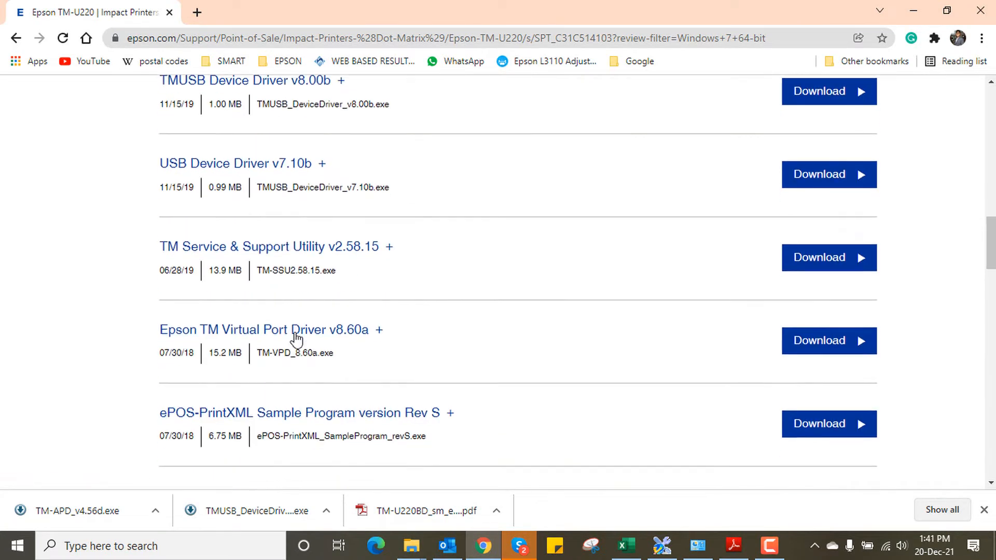
scroll(296, 339, down, 5)
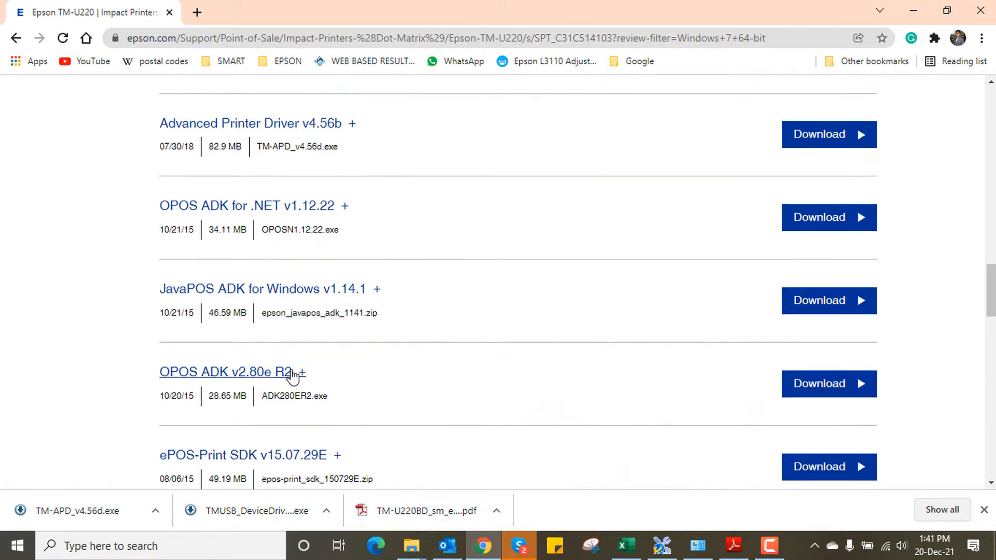
scroll(289, 393, up, 4)
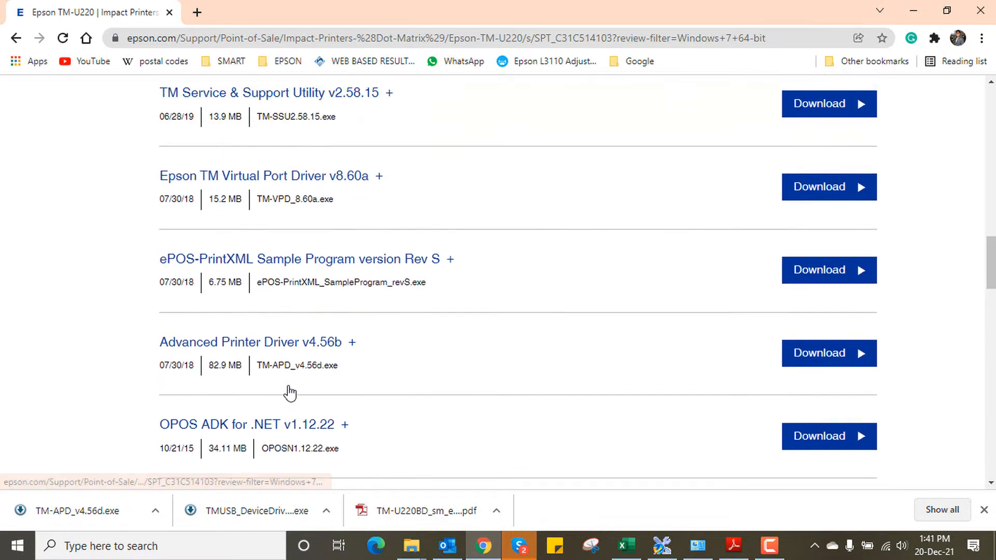
scroll(288, 387, down, 2)
scroll(290, 389, down, 6)
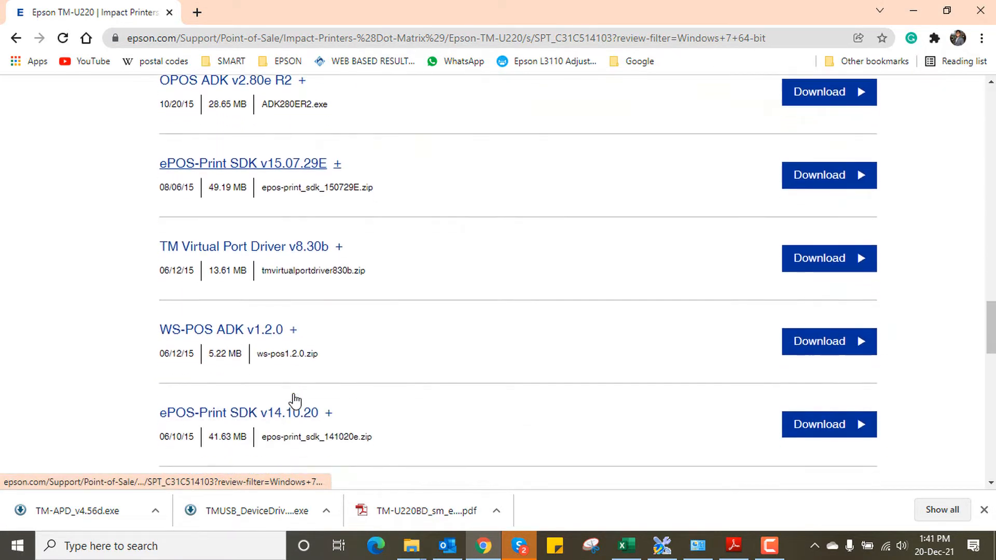
scroll(314, 368, down, 4)
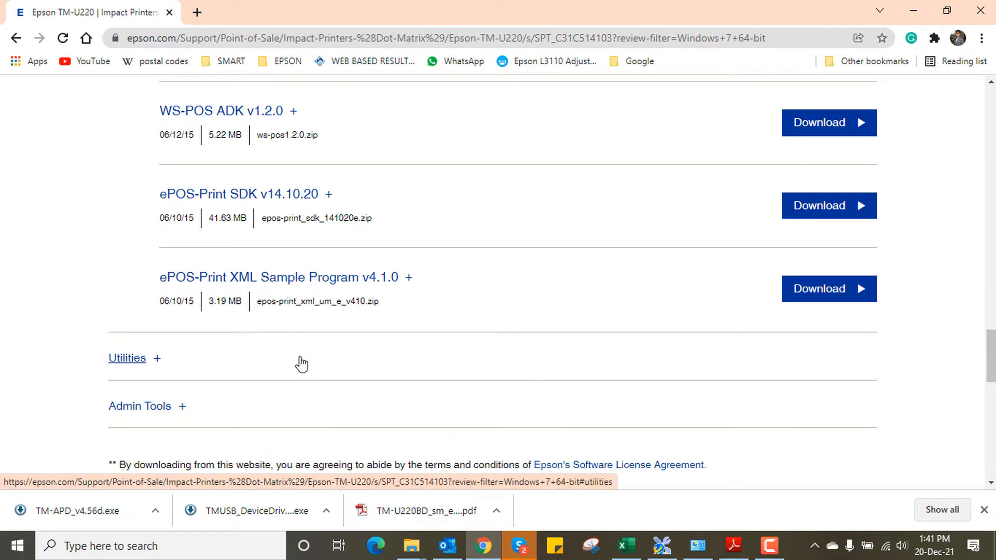
scroll(302, 364, up, 8)
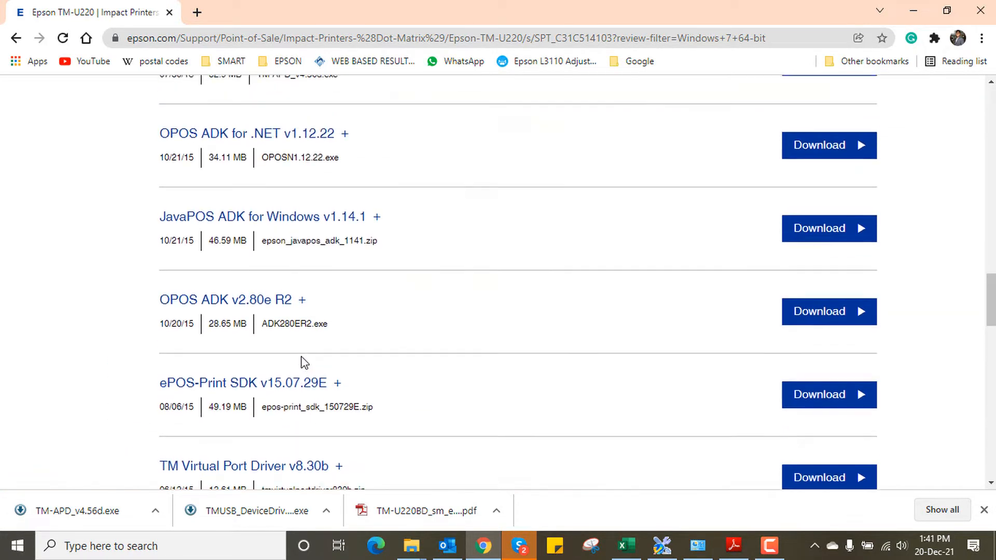
scroll(305, 362, up, 7)
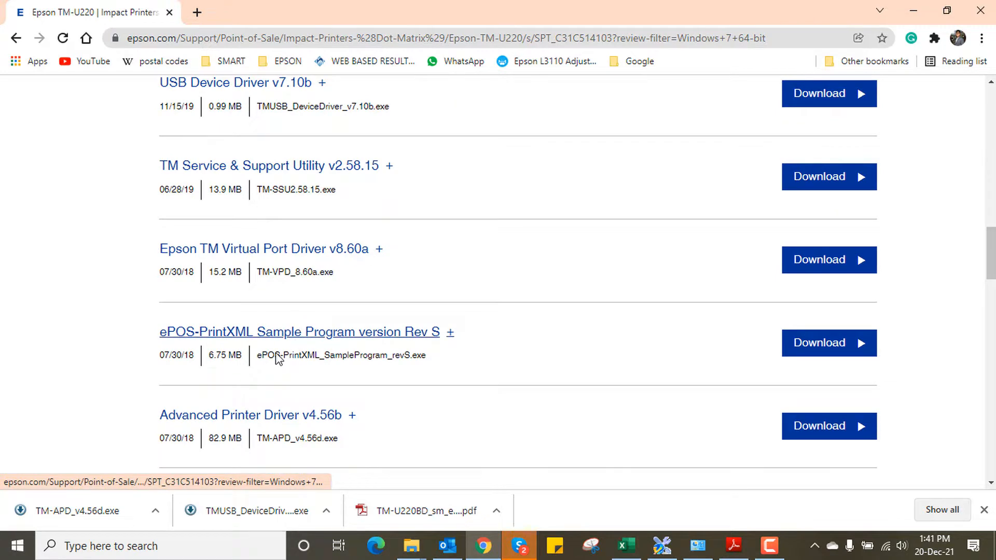
scroll(280, 374, down, 1)
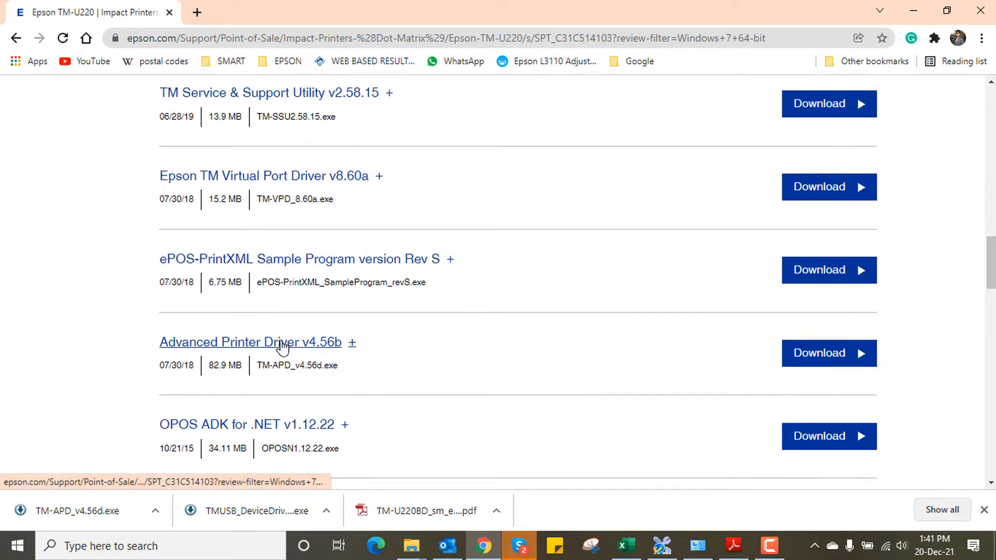
click(833, 361)
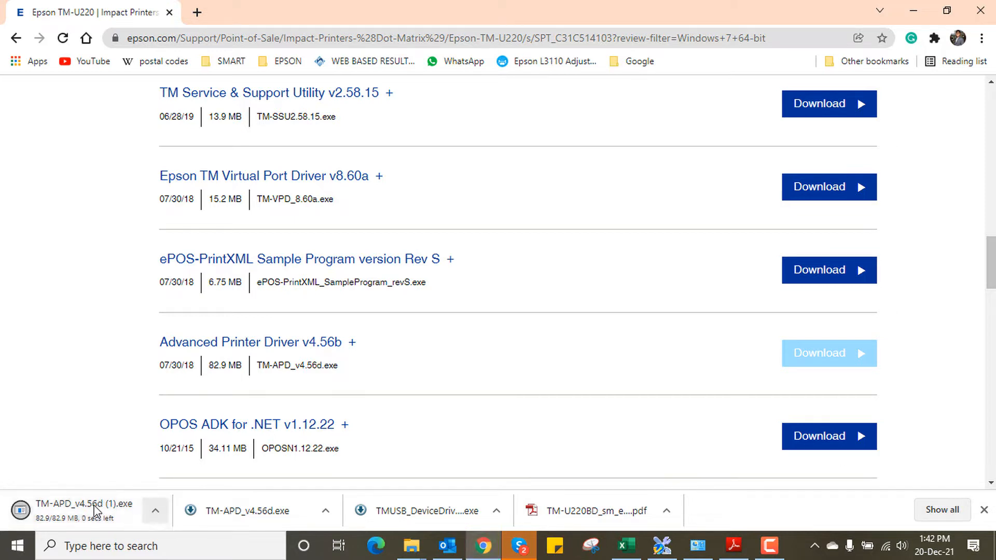
Show the downloaded TM-APD_v4.56d (1).exe in its folder and extract it to c:\epson\TM-APD_v4.56d
click(155, 512)
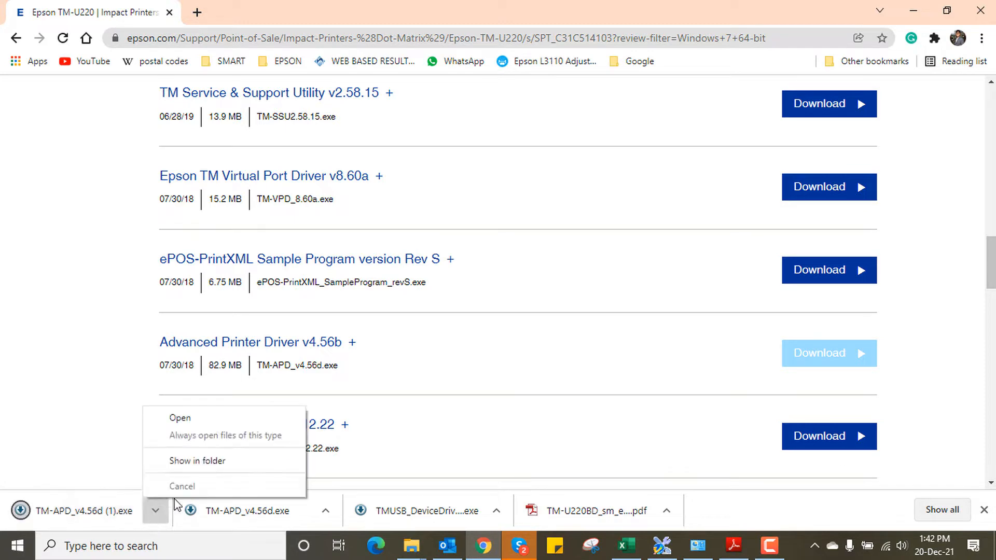
click(197, 461)
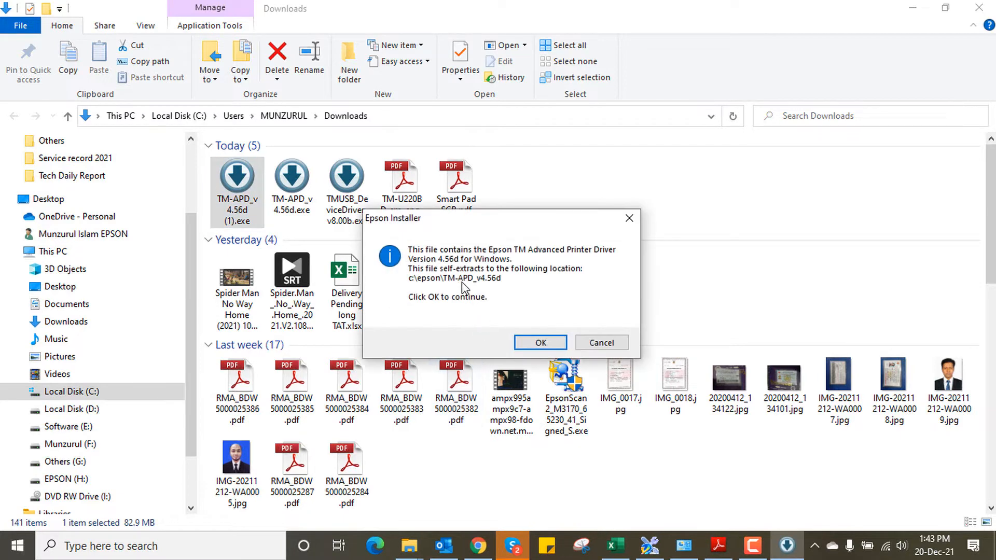
click(540, 341)
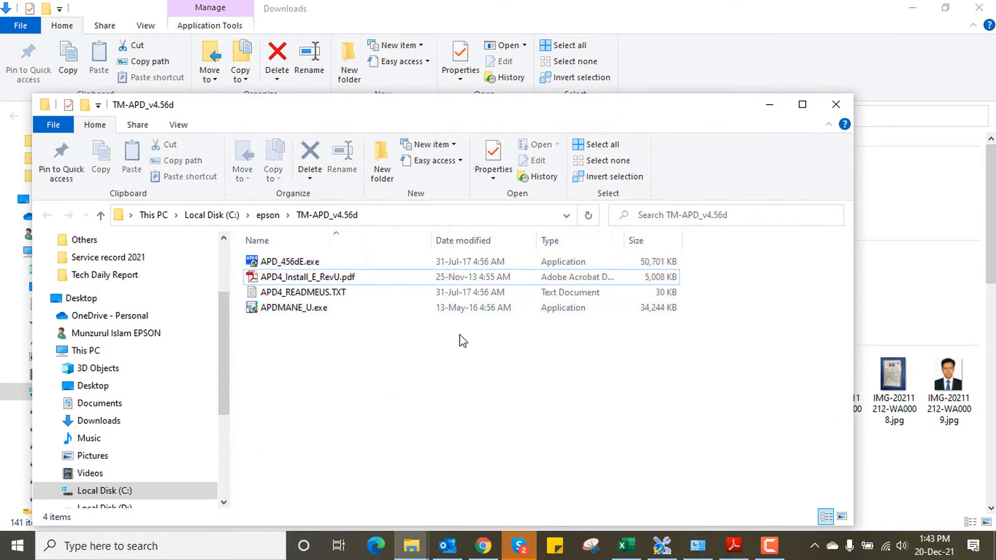
Launch the APD_456dE.exe installer from the extracted folder and proceed past its welcome page
click(307, 267)
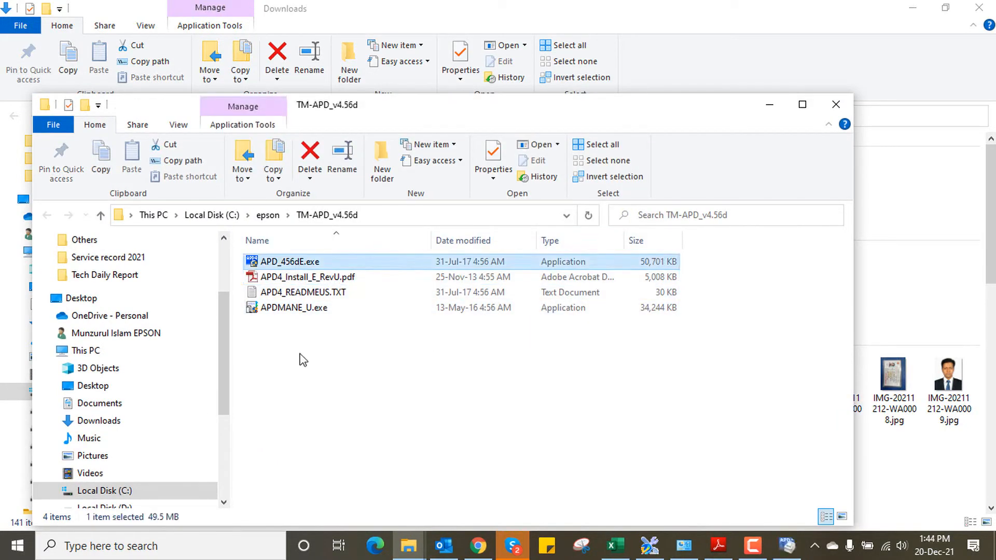
double_click(294, 263)
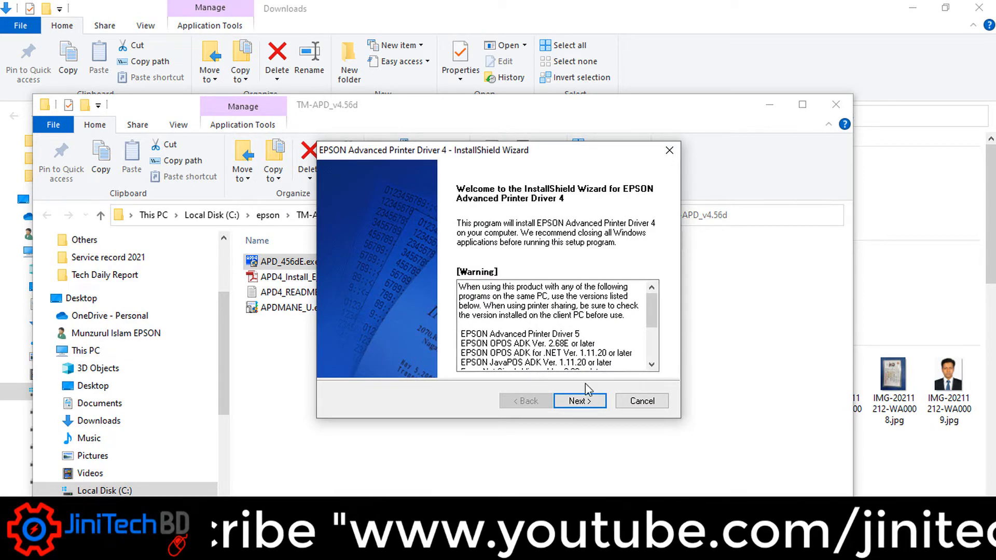
click(577, 401)
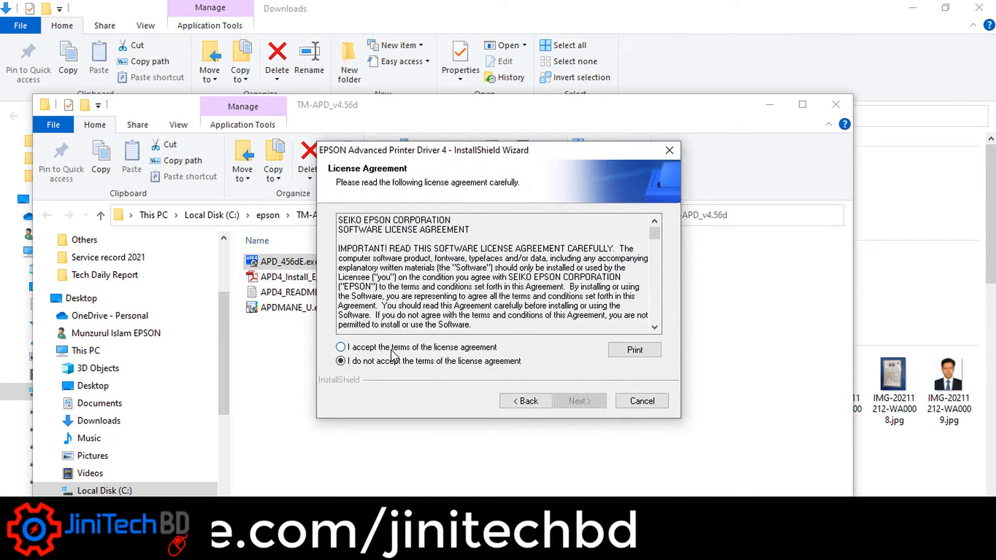
Accept the license agreement and continue with the Minimum (Recommended) setup type
click(391, 347)
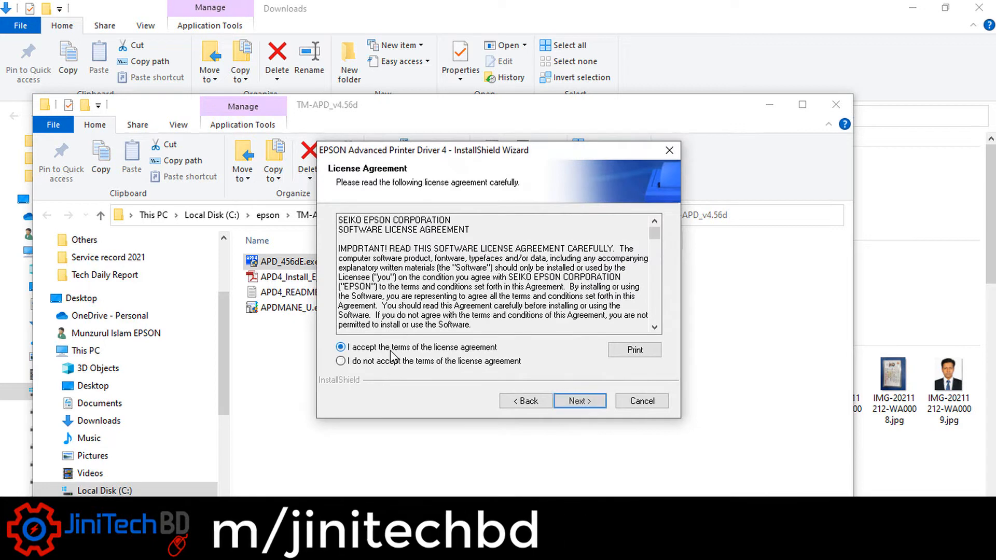
click(576, 405)
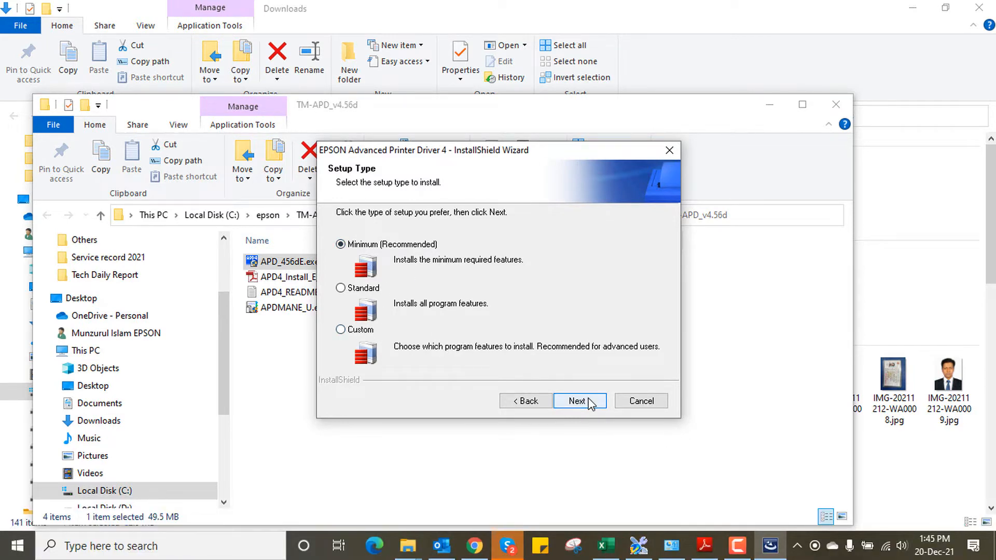
click(590, 402)
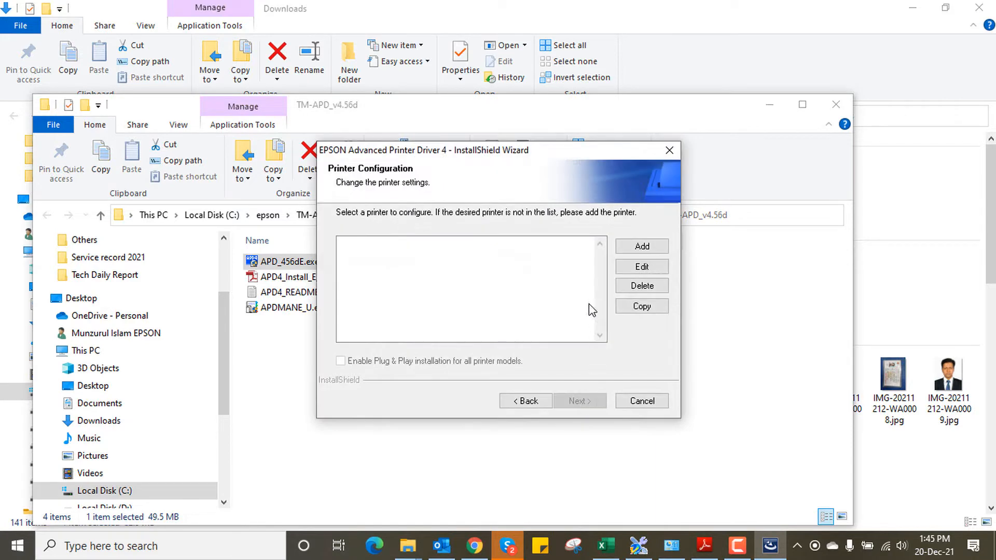
Add a printer in the printer configuration using the EPSON TM-U220 Receipt driver
click(633, 248)
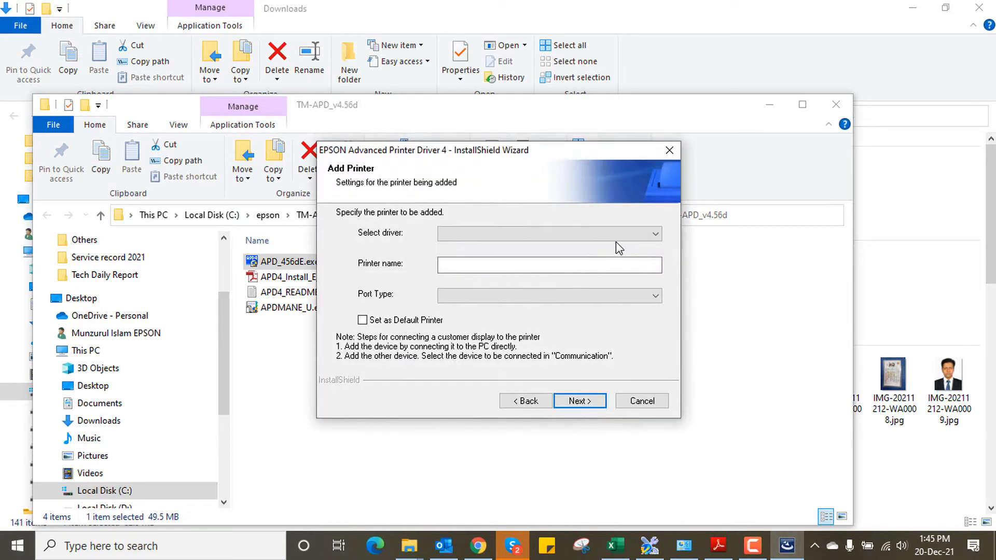
click(457, 235)
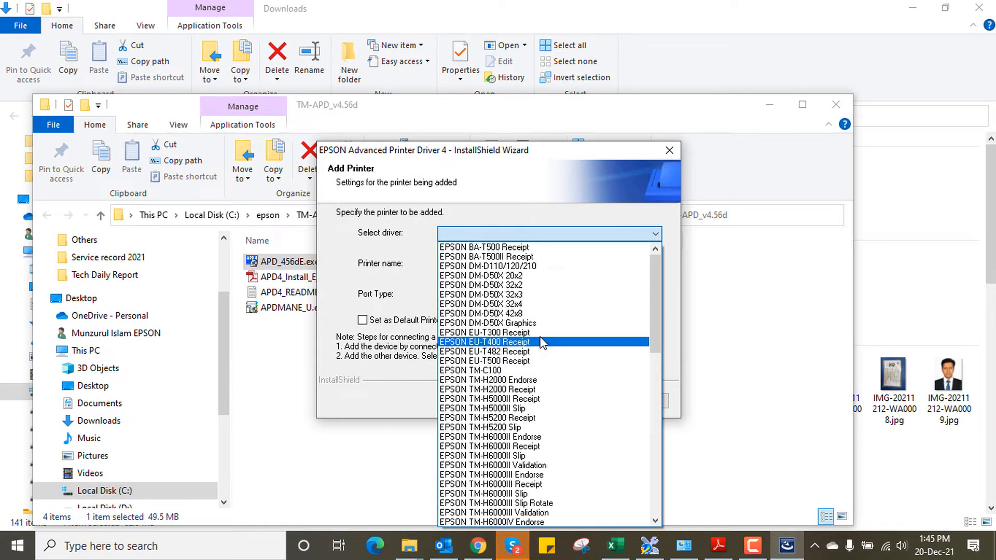
scroll(542, 347, down, 10)
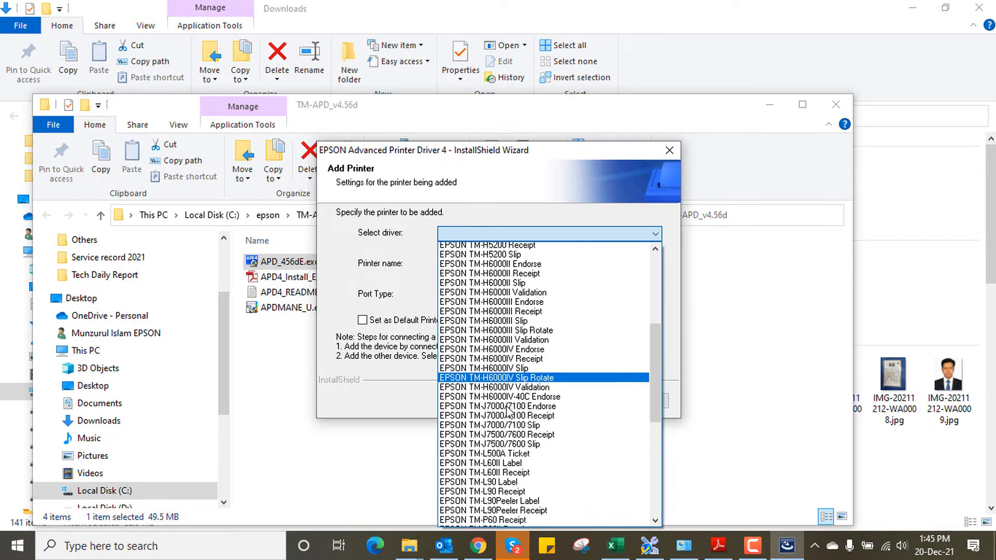
scroll(509, 431, down, 6)
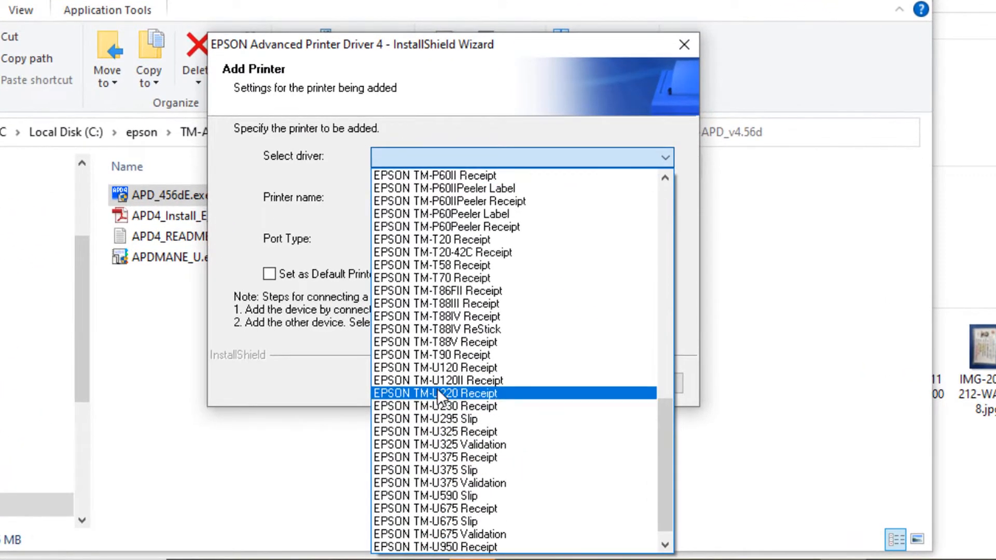
click(447, 393)
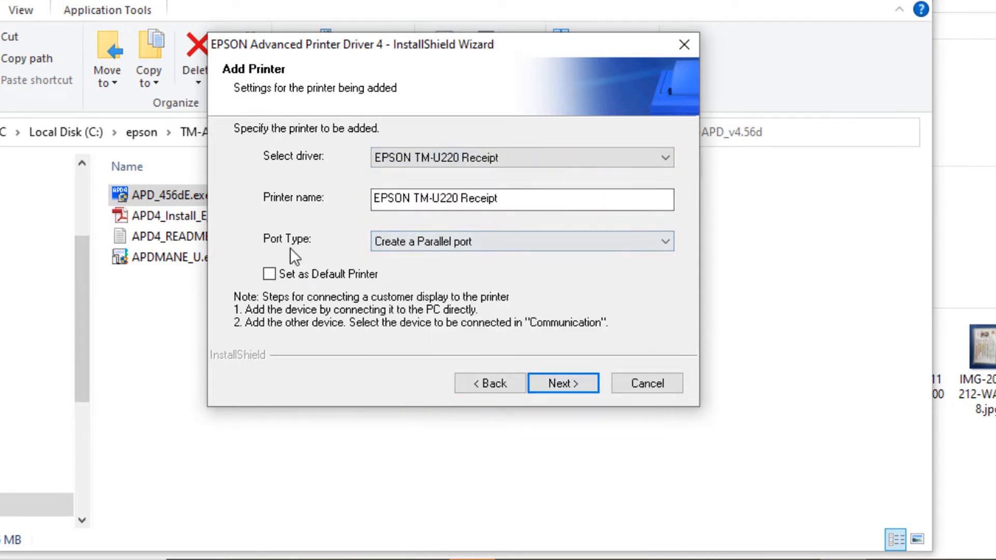
Set the new printer's port type to Create a USB port and confirm the printer configuration
click(449, 250)
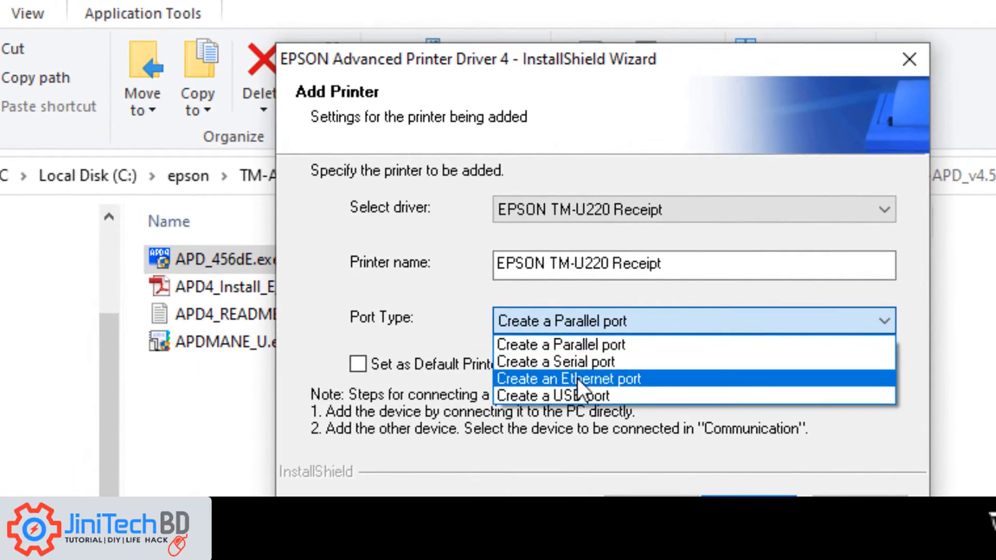
click(613, 397)
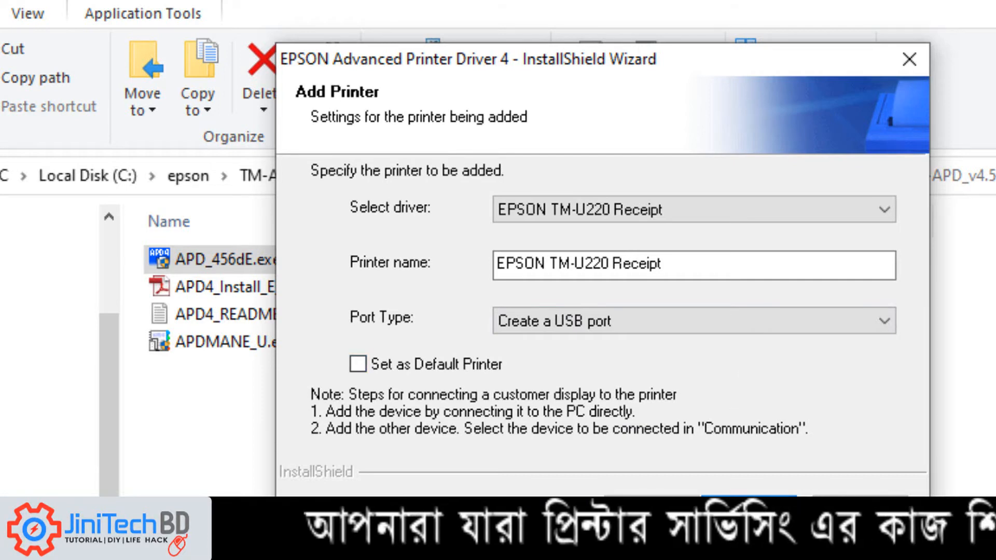
click(750, 510)
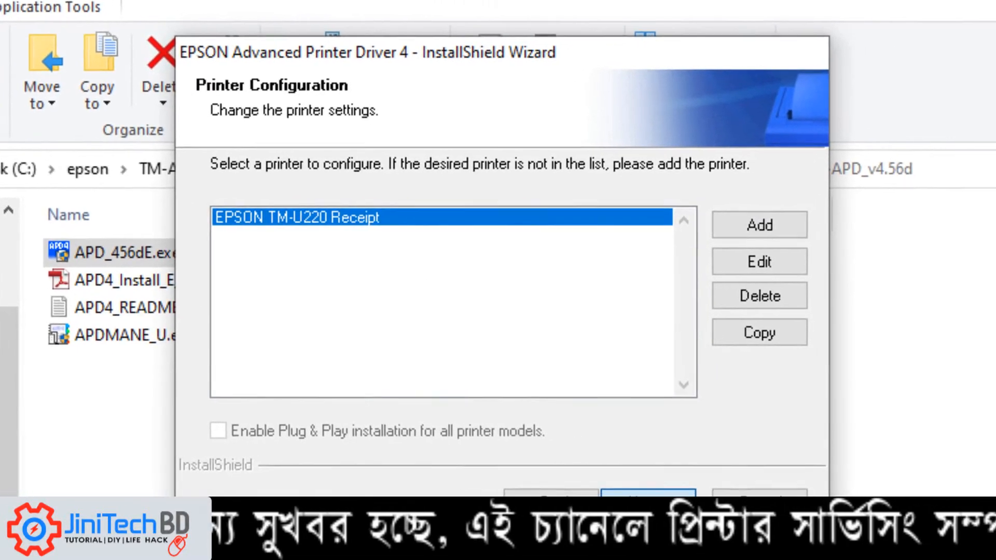
click(724, 506)
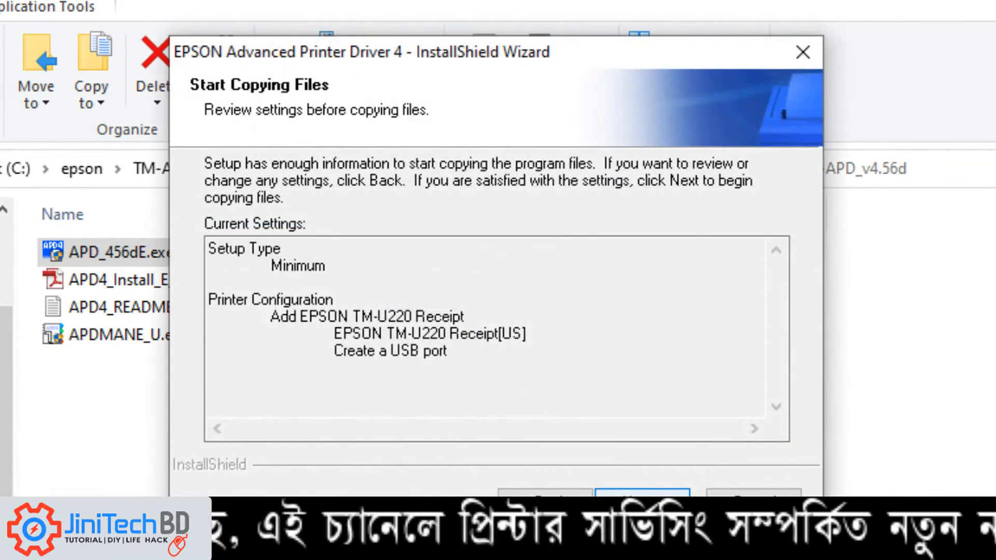
Start copying the EPSON Advanced Printer Driver 4 files with the reviewed settings and finish the installation wizard
click(638, 502)
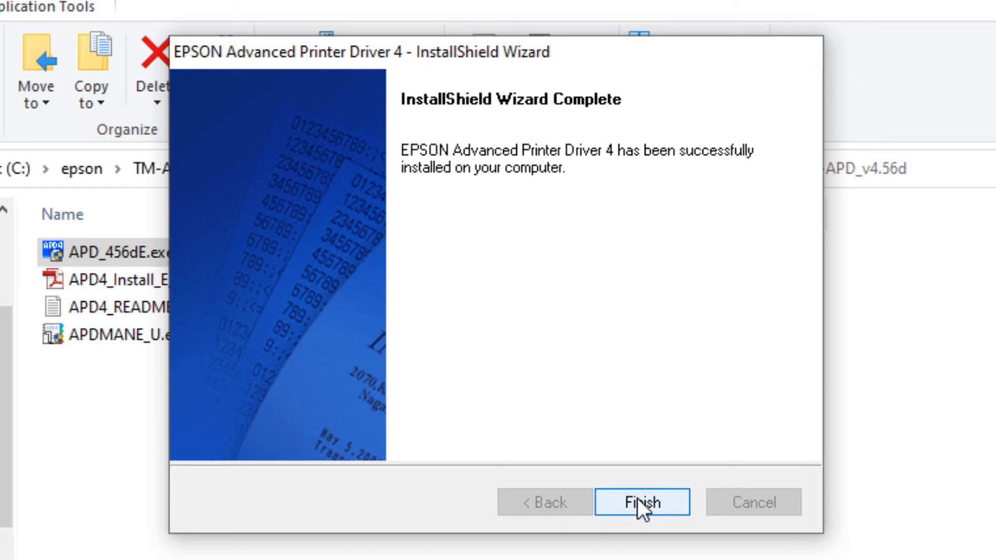
click(638, 500)
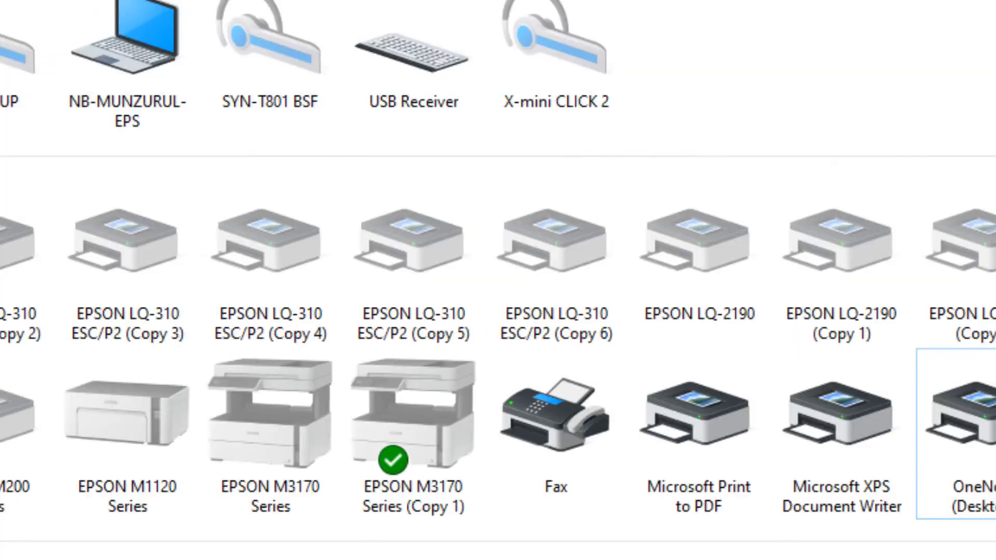
Open the printer properties of the EPSON TM-U220 Receipt in Devices and Printers, print a test page and dismiss the confirmation
click(952, 382)
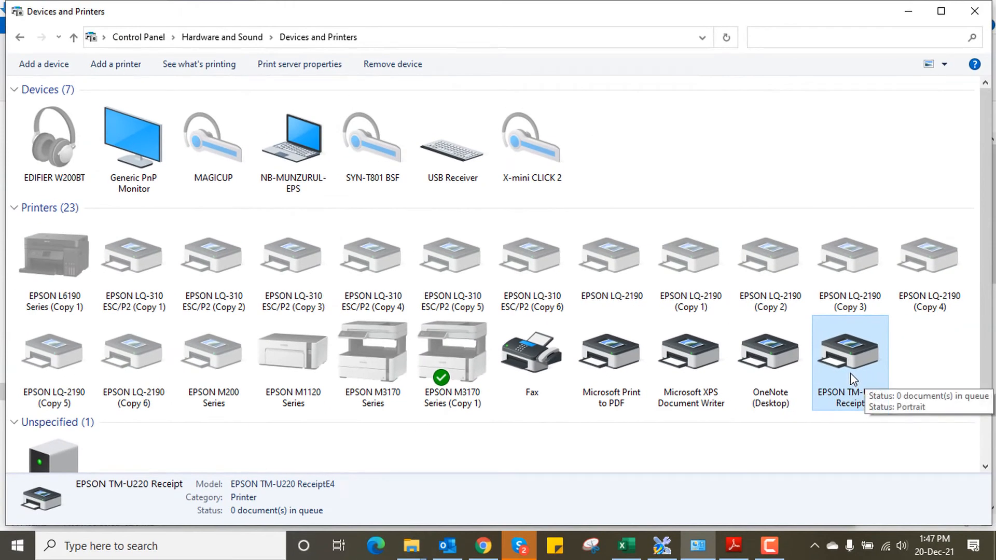
scroll(854, 378, down, 2)
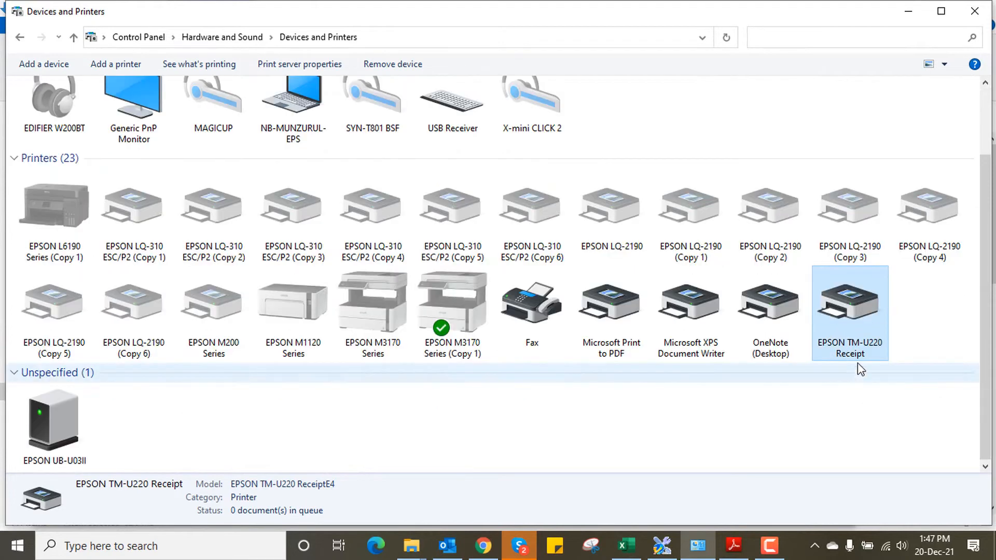
right_click(839, 298)
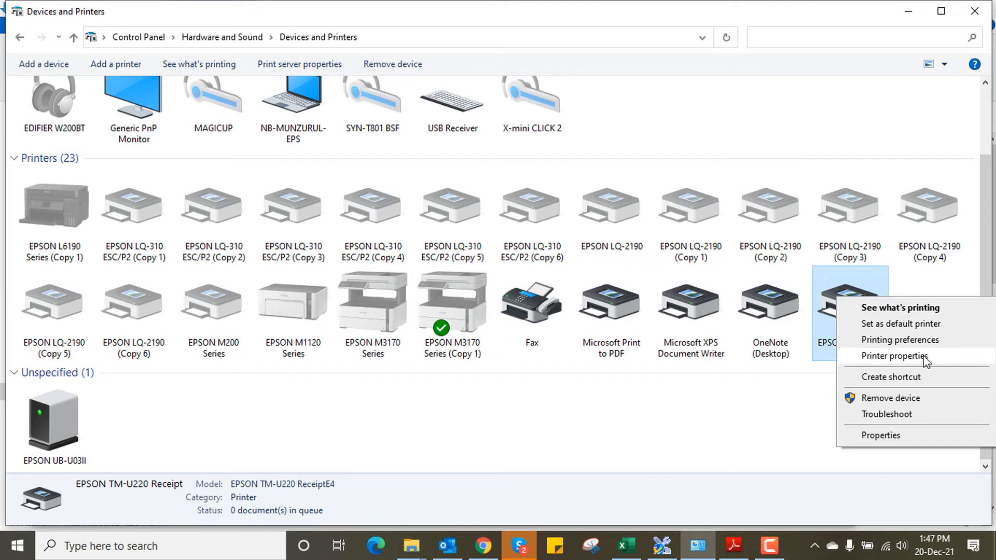
click(895, 356)
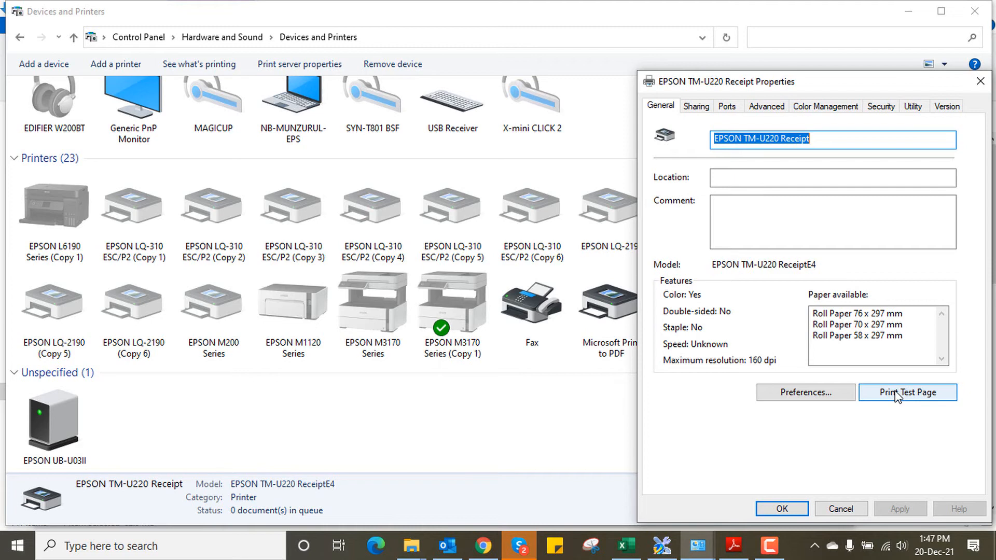
click(897, 393)
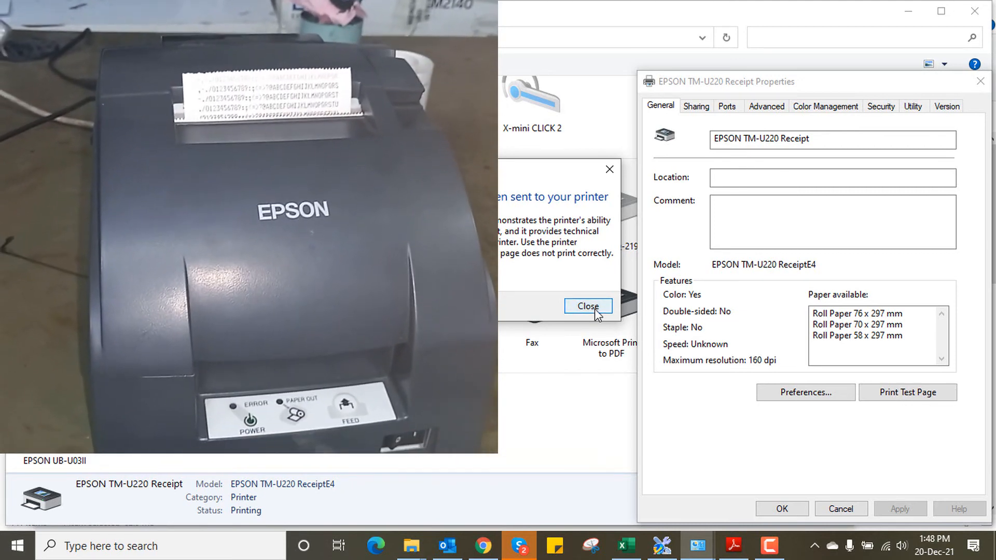
click(588, 306)
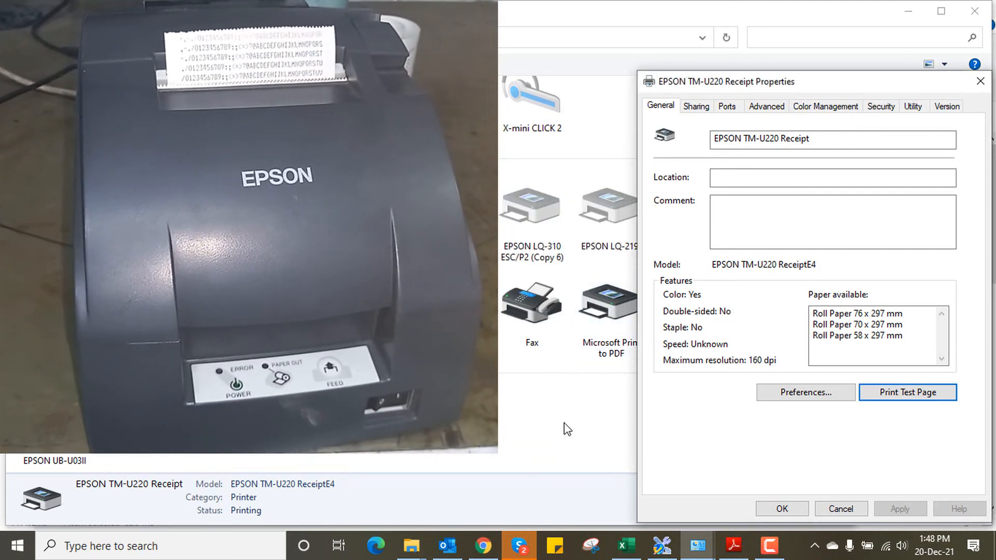